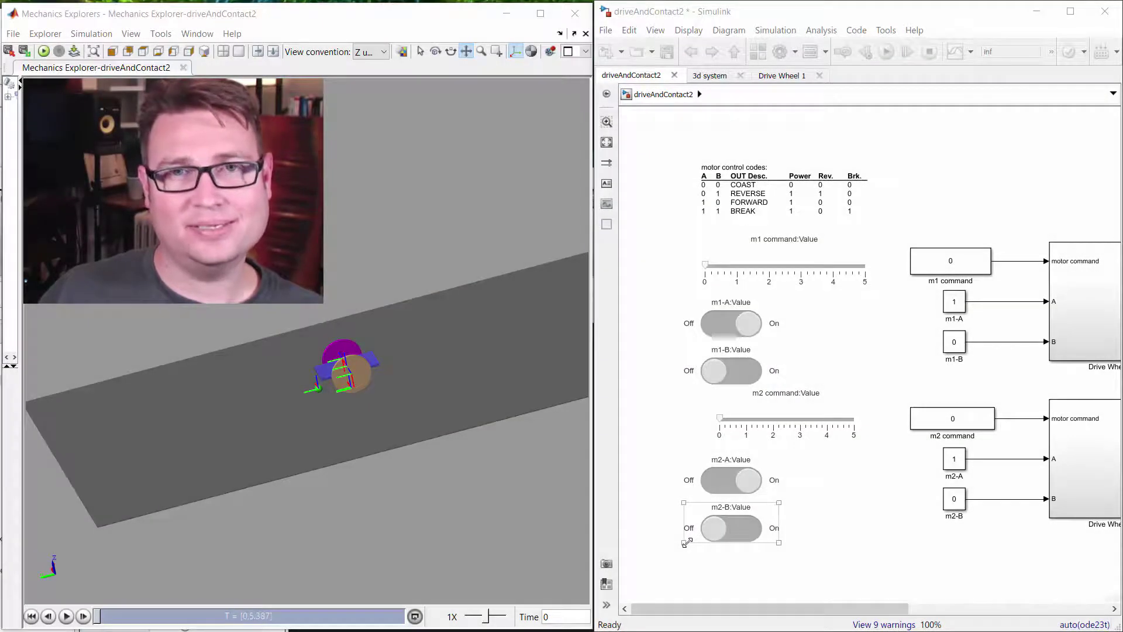
# - Review the motor control codes, slider and switch controls, and drive wheel inputs at the top level of the driveAndContact2 model
pyautogui.click(668, 571)
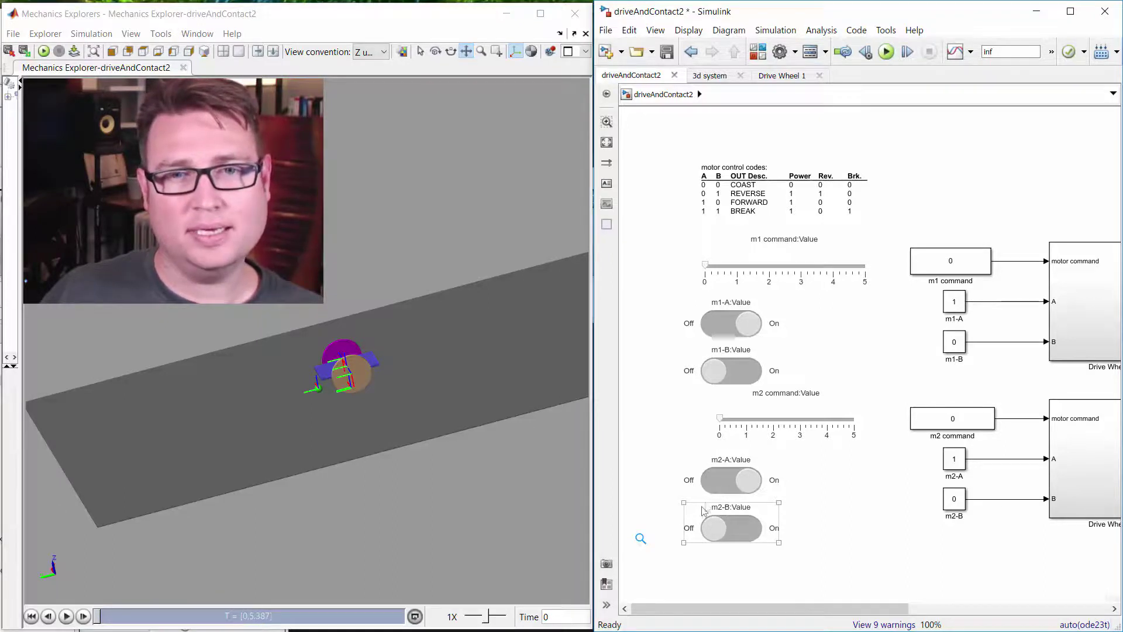
pyautogui.click(820, 352)
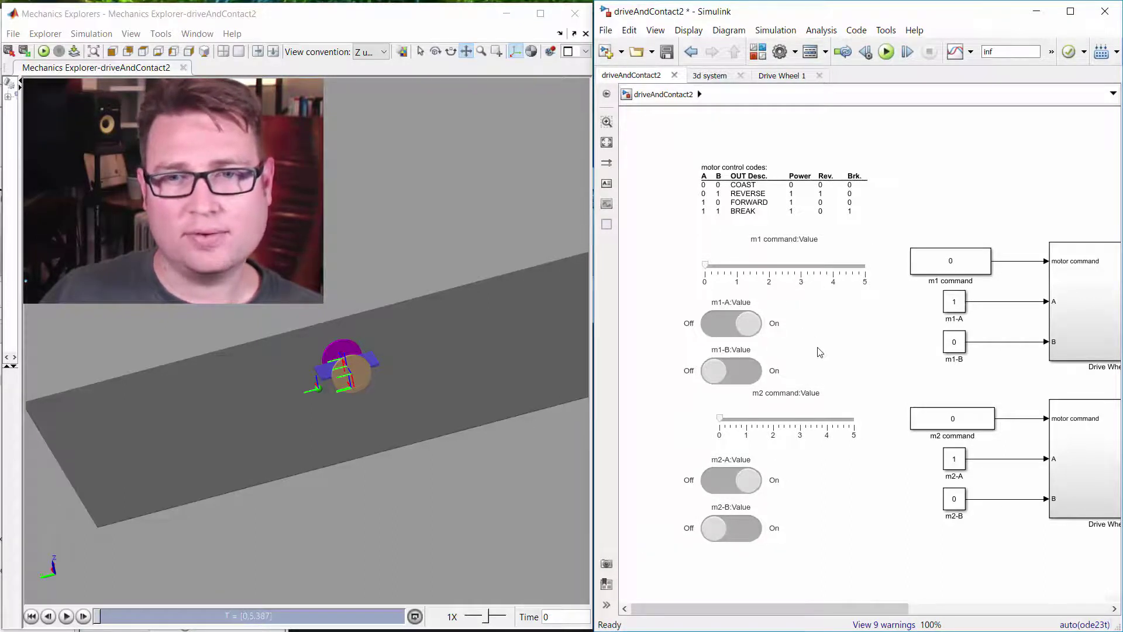
pyautogui.moveTo(887, 359); pyautogui.dragTo(860, 339)
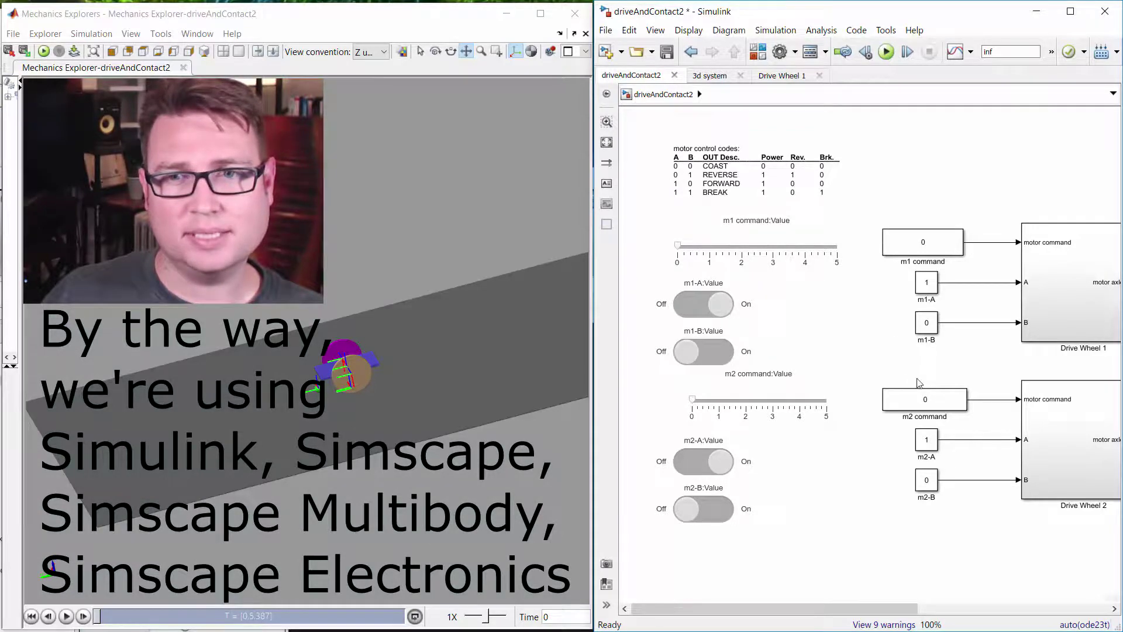
pyautogui.moveTo(979, 351); pyautogui.dragTo(780, 369)
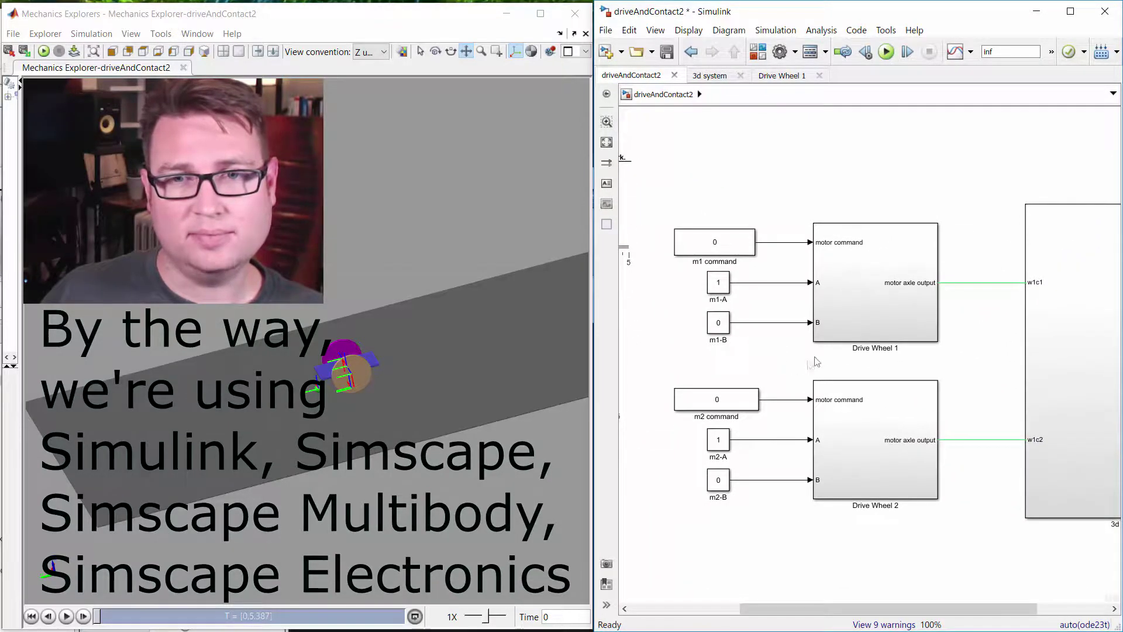
# - Open the Drive Wheel 1 subsystem, then examine its motor control circuit through to the H-Bridge and Current Sensor
pyautogui.doubleClick(852, 314)
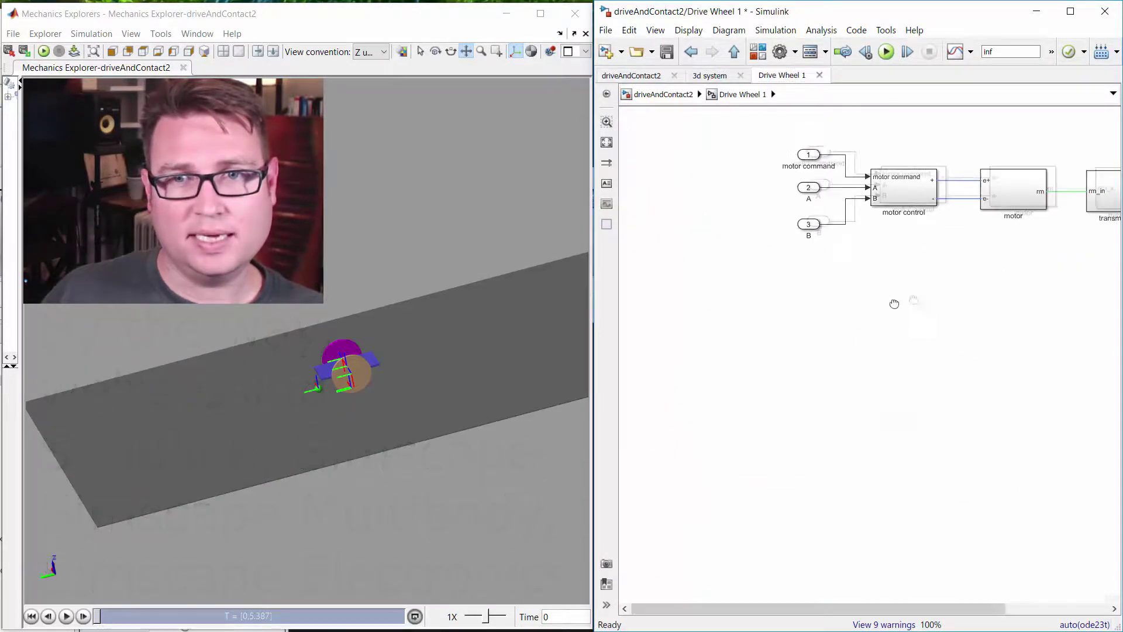
pyautogui.moveTo(894, 304); pyautogui.dragTo(772, 343)
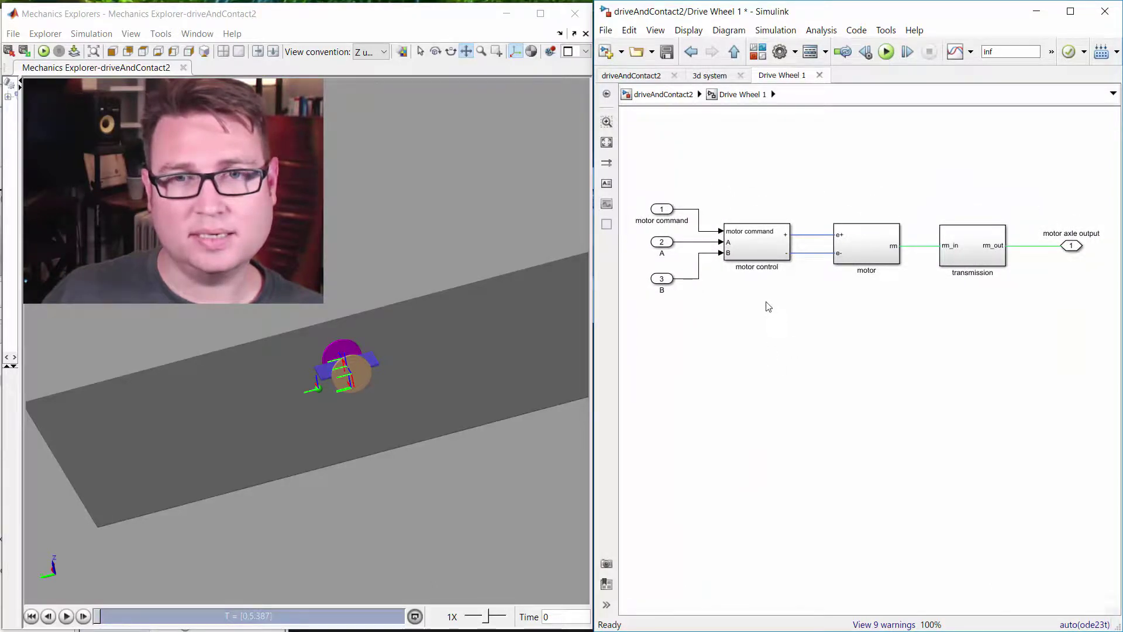
pyautogui.scroll(2, 768, 306)
pyautogui.click(802, 300)
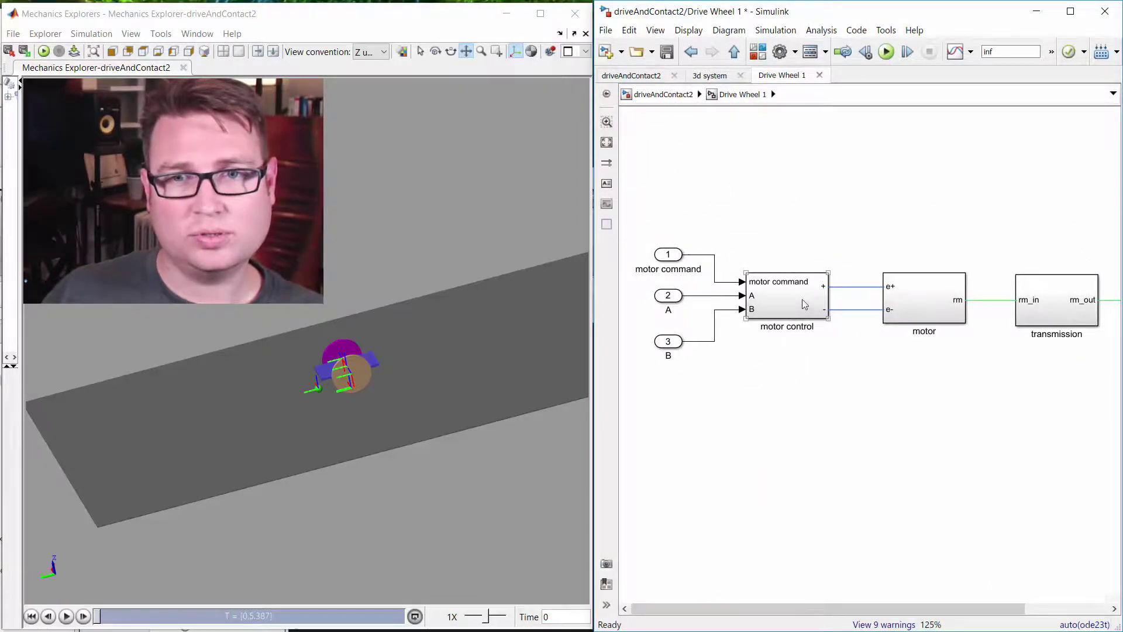
pyautogui.doubleClick(802, 300)
pyautogui.moveTo(906, 371); pyautogui.dragTo(719, 393)
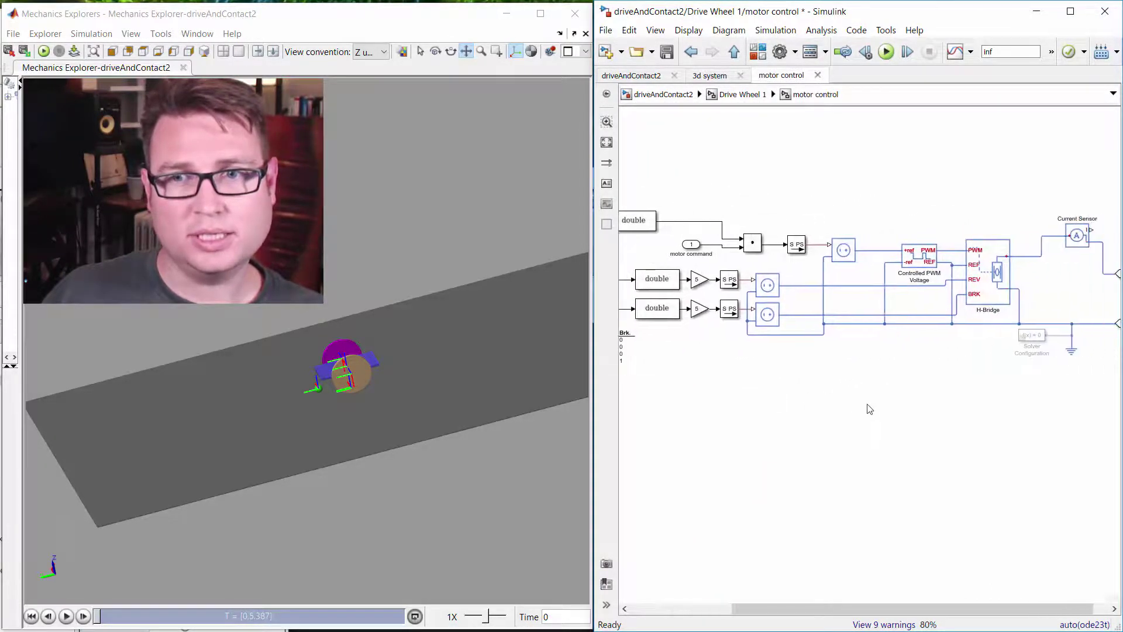
pyautogui.moveTo(896, 404); pyautogui.dragTo(877, 406)
pyautogui.moveTo(992, 399); pyautogui.dragTo(927, 401)
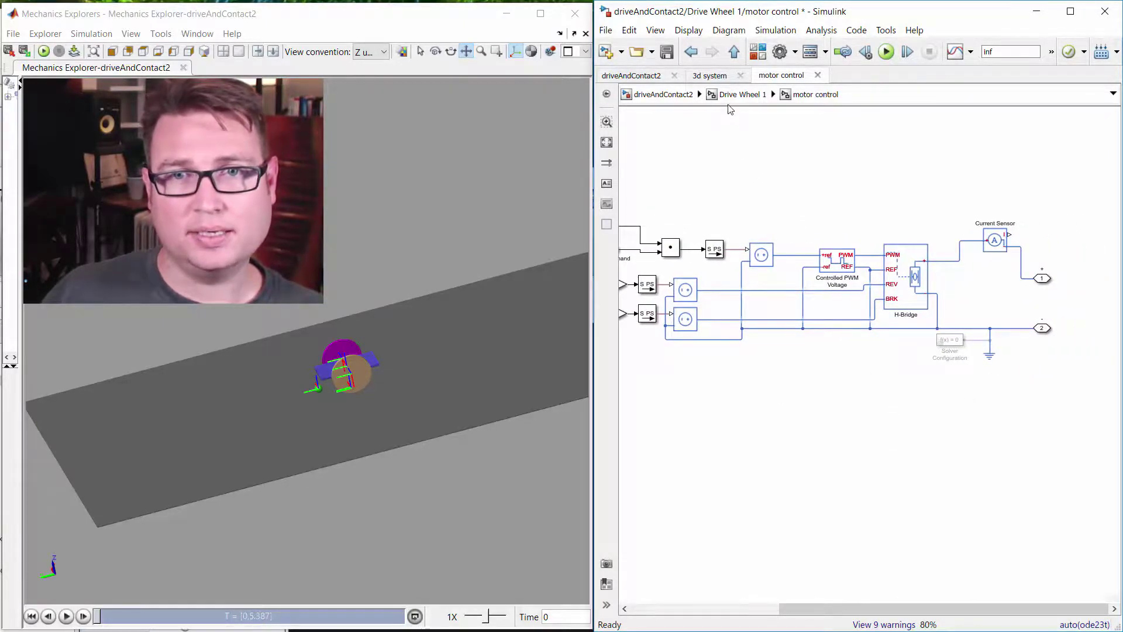
# - Go back to Drive Wheel 1 and inspect the DC Motor block inside the motor subsystem
pyautogui.click(740, 94)
pyautogui.doubleClick(940, 306)
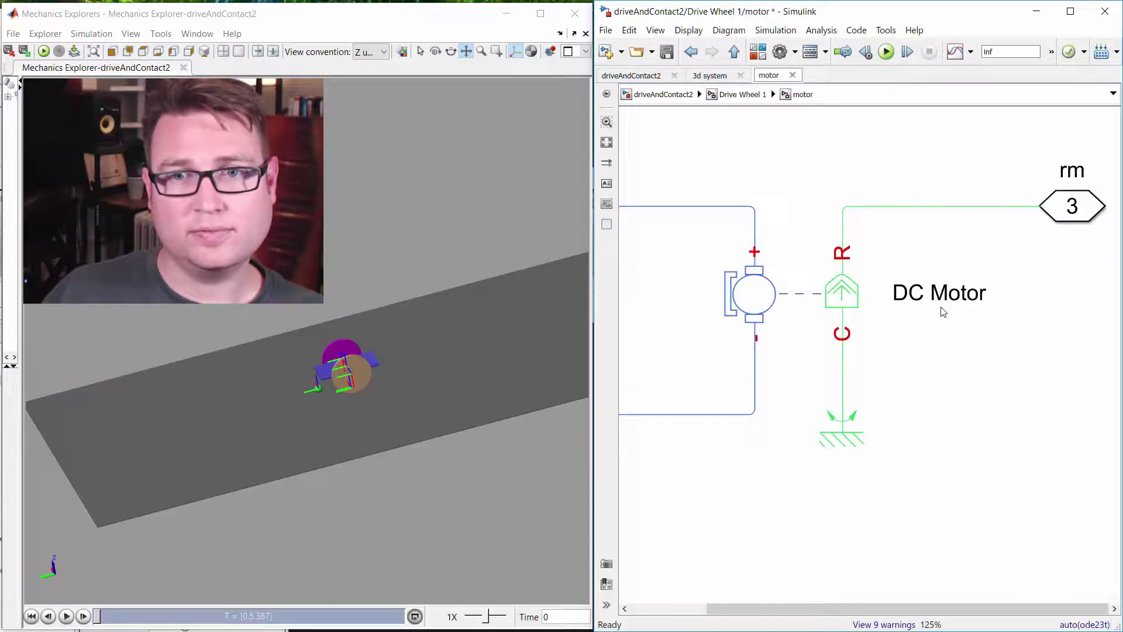
pyautogui.moveTo(757, 332); pyautogui.dragTo(805, 364)
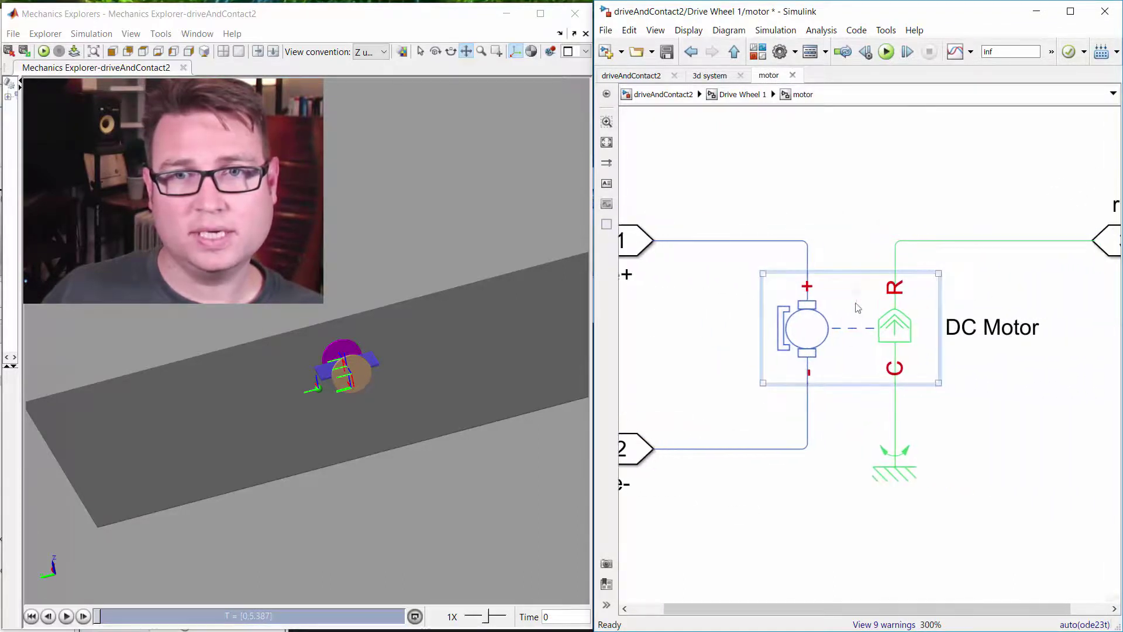
# - Go back to Drive Wheel 1 and examine the gear box chain and gearbox inertia inside the transmission subsystem
pyautogui.click(739, 94)
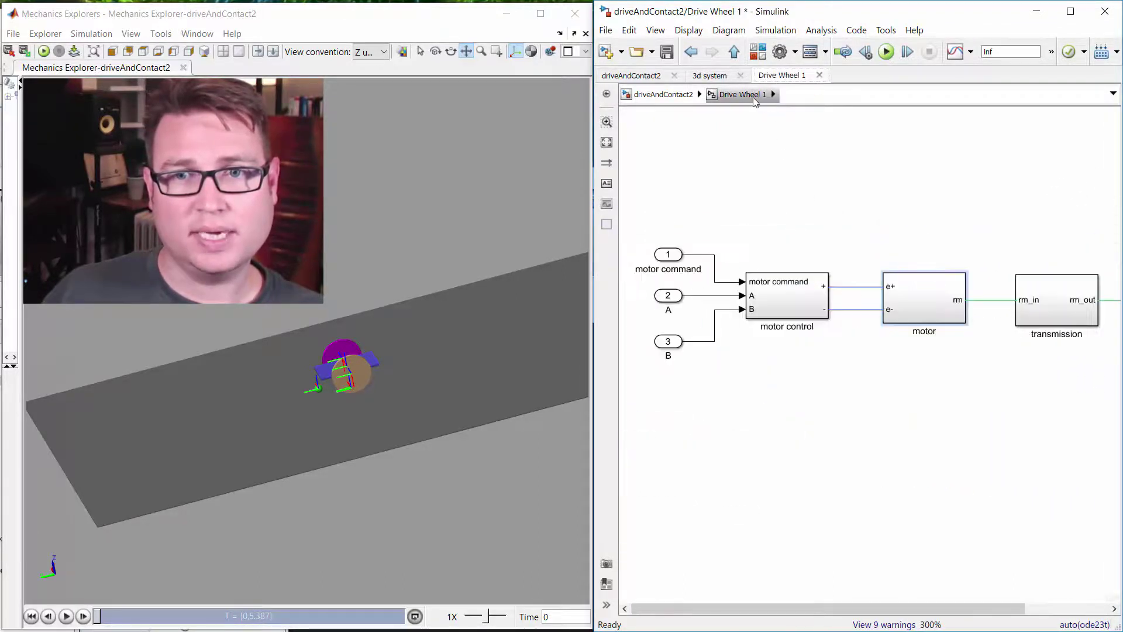
pyautogui.doubleClick(1042, 311)
pyautogui.scroll(-1, 974, 383)
pyautogui.moveTo(743, 439); pyautogui.dragTo(774, 451)
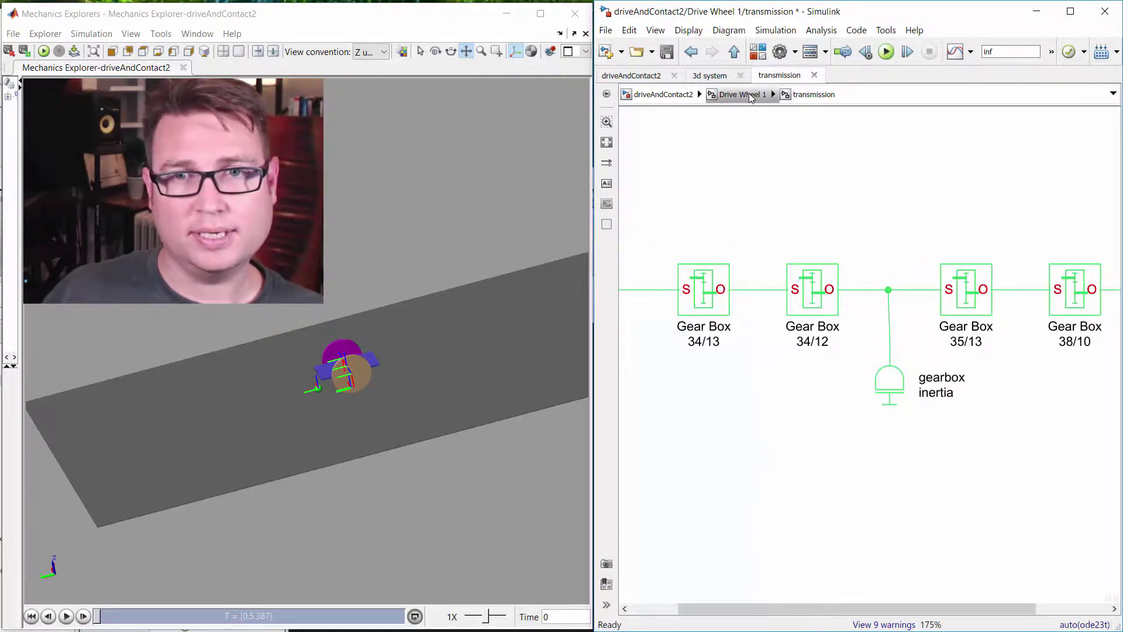
# - Open the 3d system subsystem from the top level and examine its joints, wheels, platform, maze plane and Sphere to Plane Force blocks
pyautogui.click(752, 96)
pyautogui.click(682, 97)
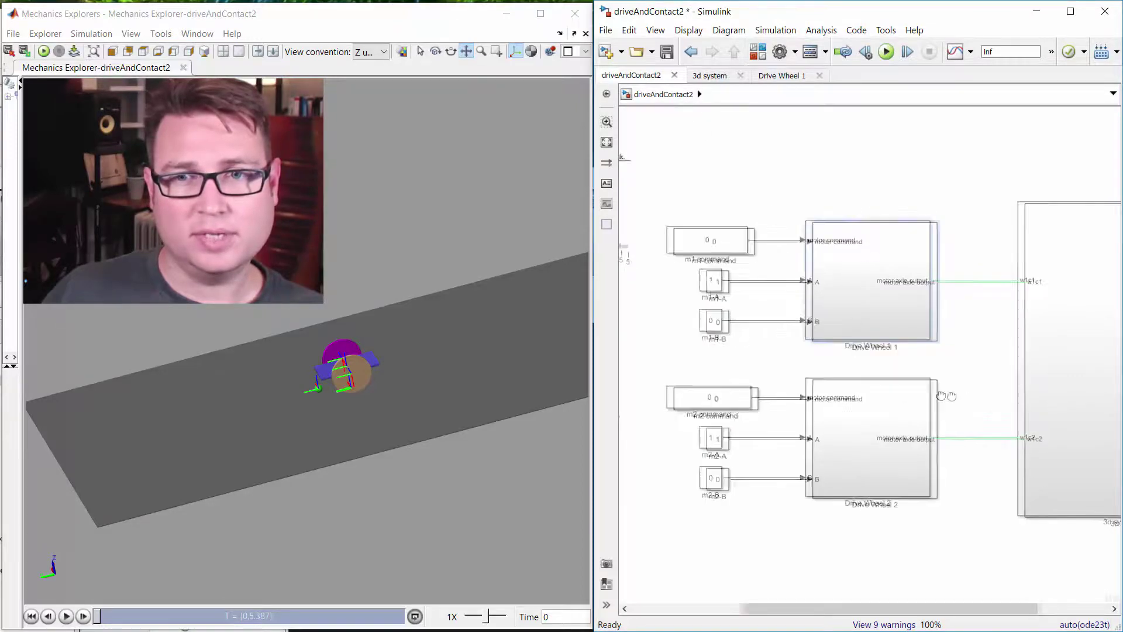
pyautogui.hscroll(5, 807, 396)
pyautogui.doubleClick(901, 391)
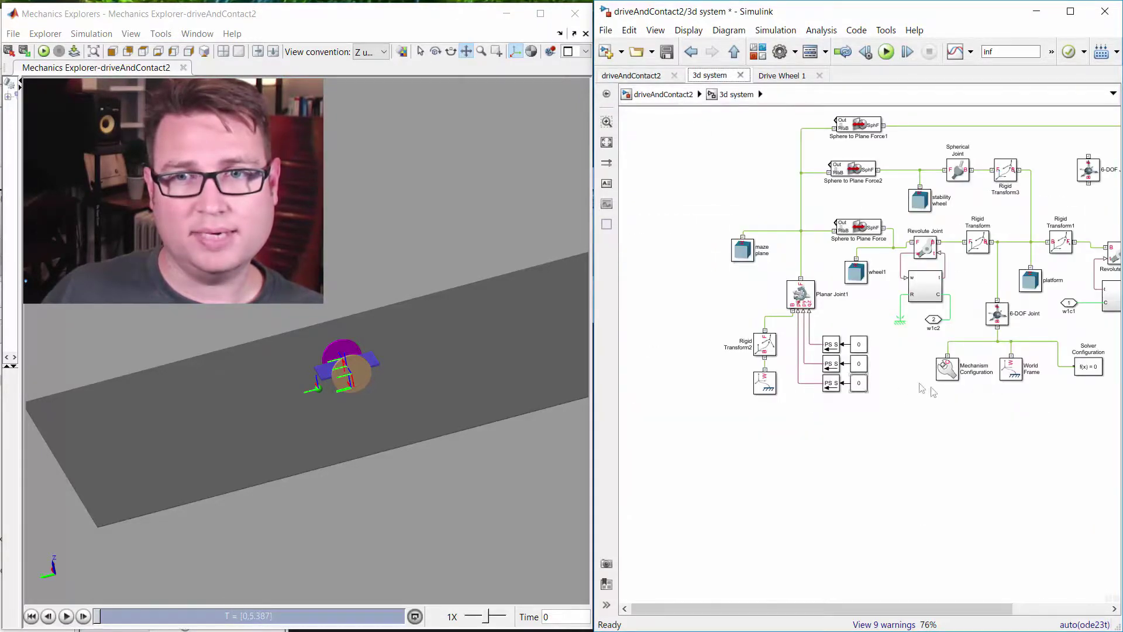
pyautogui.moveTo(925, 388); pyautogui.dragTo(787, 438)
pyautogui.scroll(1, 842, 366)
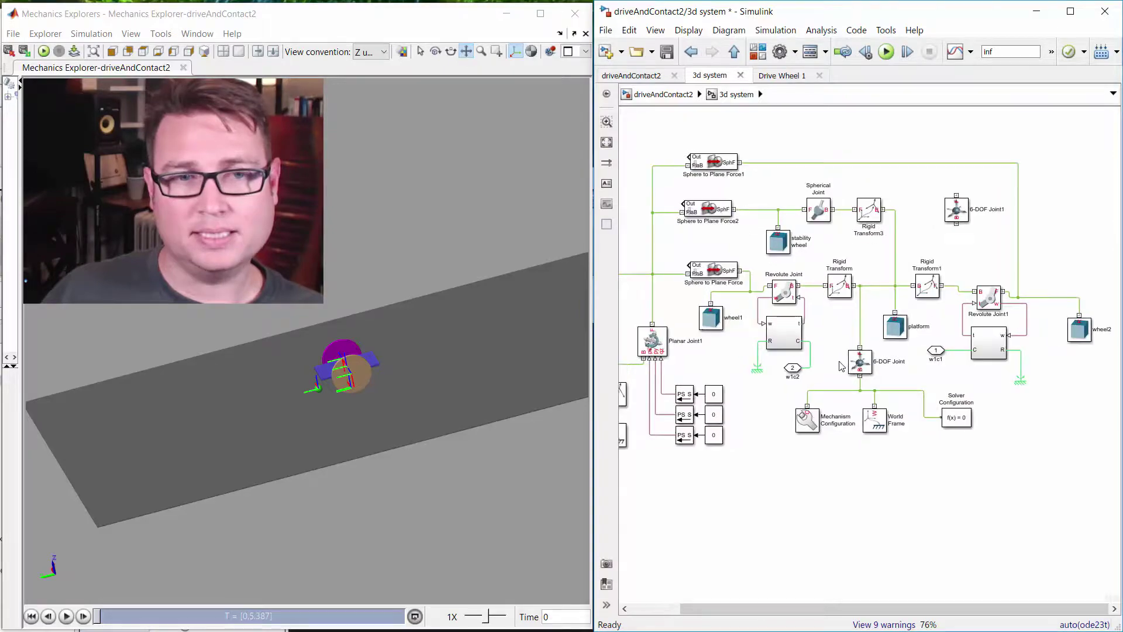
pyautogui.scroll(2, 832, 360)
pyautogui.moveTo(813, 324); pyautogui.dragTo(948, 371)
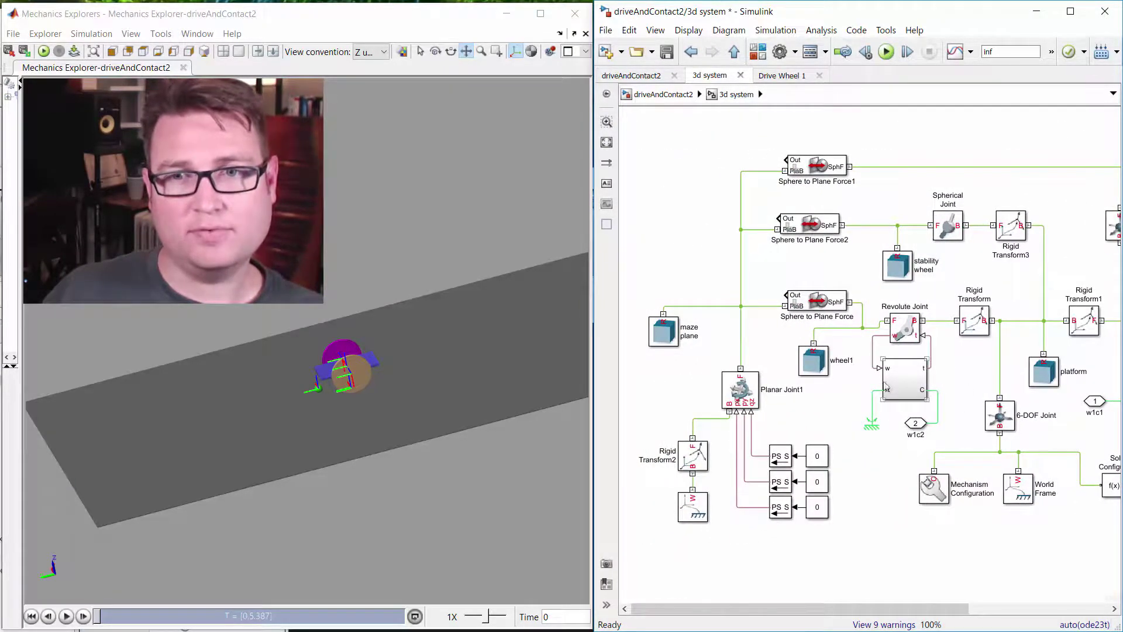
pyautogui.moveTo(867, 384); pyautogui.dragTo(828, 379)
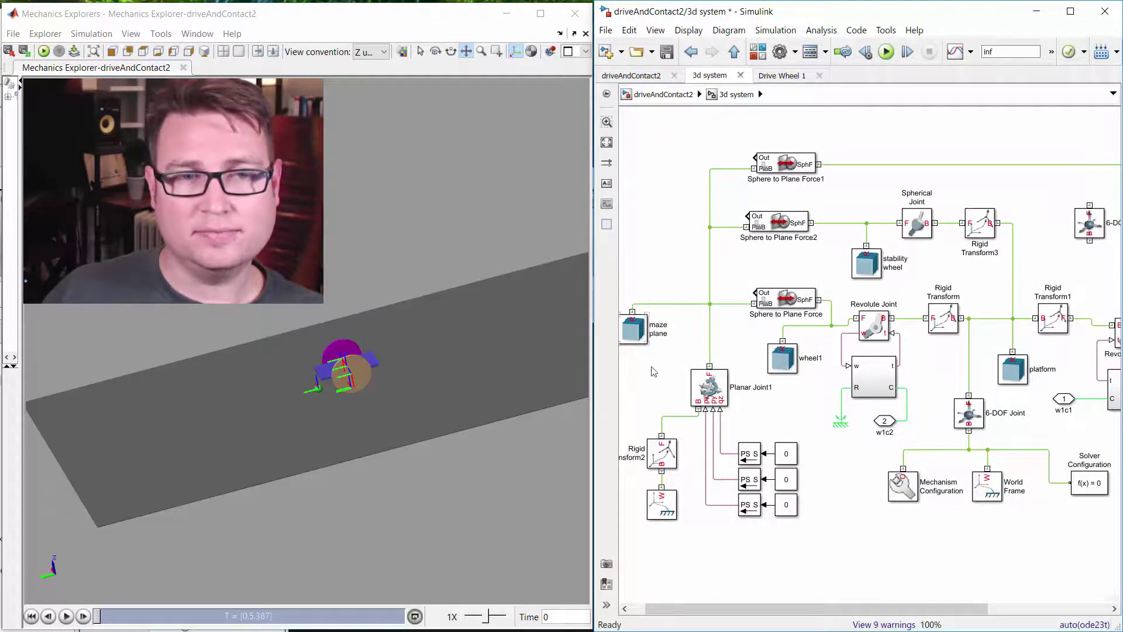
pyautogui.moveTo(812, 430); pyautogui.dragTo(792, 416)
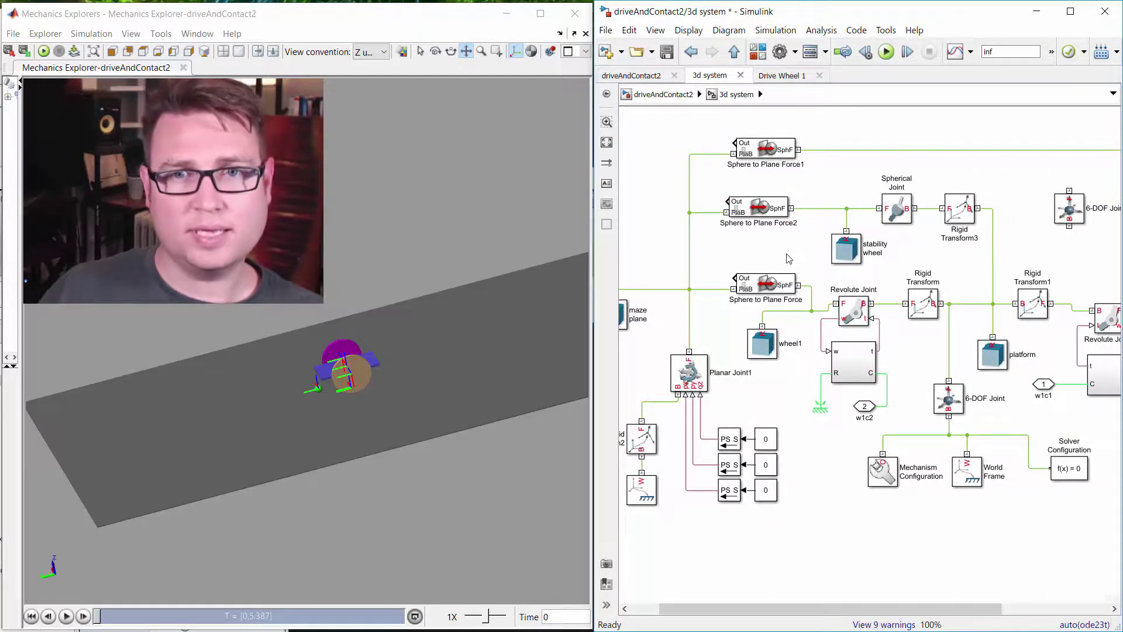
pyautogui.hscroll(5, 789, 259)
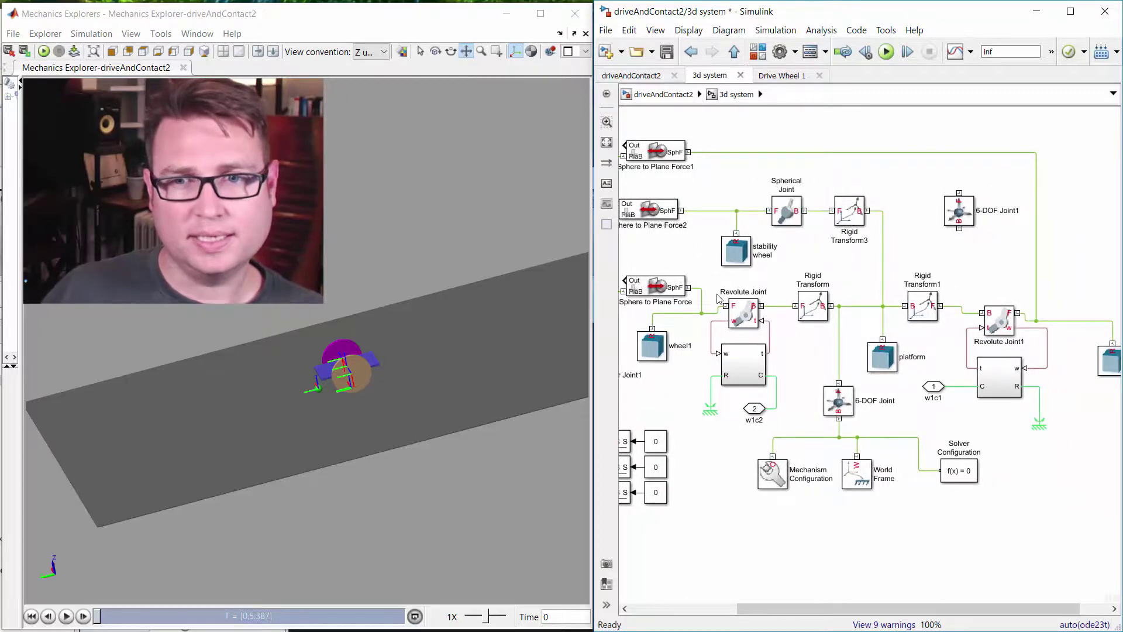
pyautogui.hscroll(2, 936, 482)
pyautogui.scroll(-2, 959, 468)
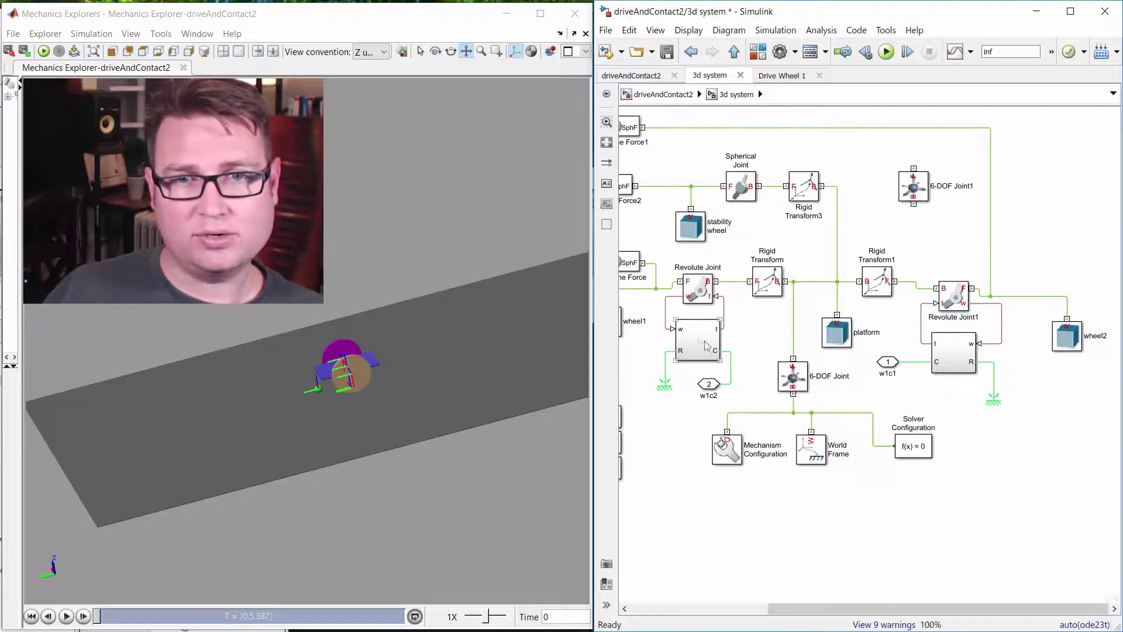
# - Return to the top level of driveAndContact2 and bring the motor sliders and A/B switches into view
pyautogui.click(666, 102)
pyautogui.moveTo(740, 179); pyautogui.dragTo(890, 186)
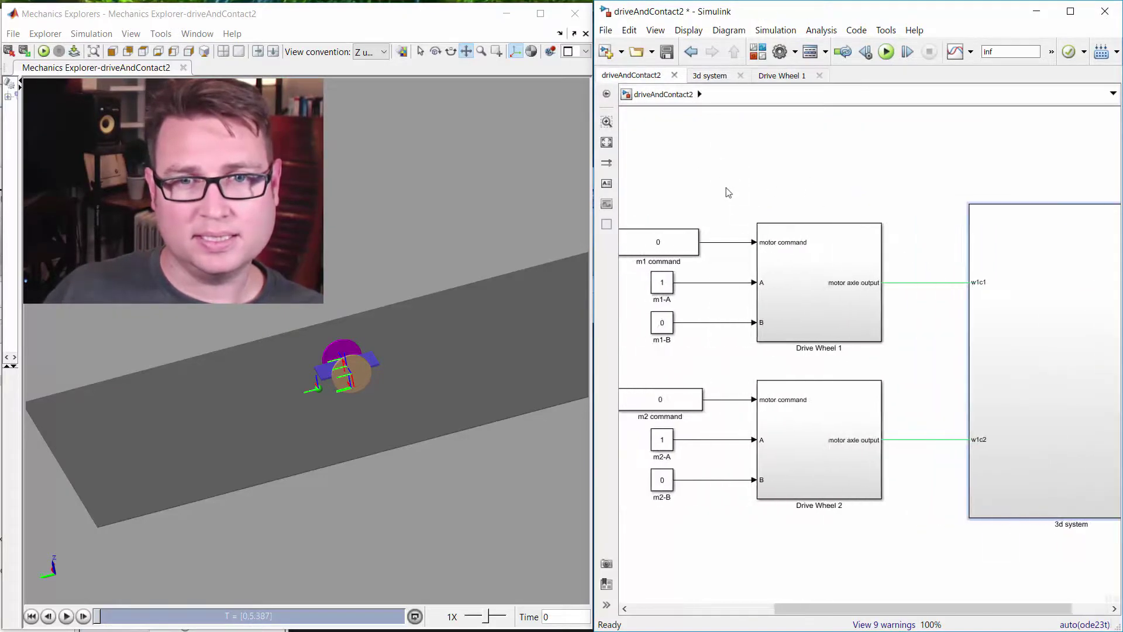
pyautogui.hscroll(-3, 728, 193)
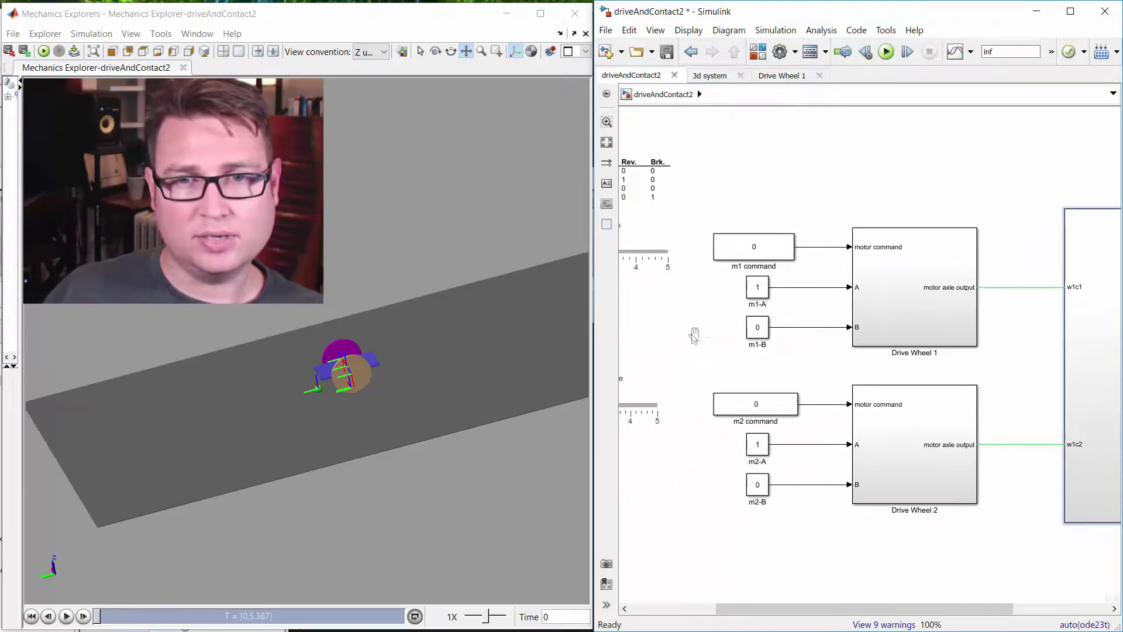
pyautogui.moveTo(694, 335); pyautogui.dragTo(843, 322)
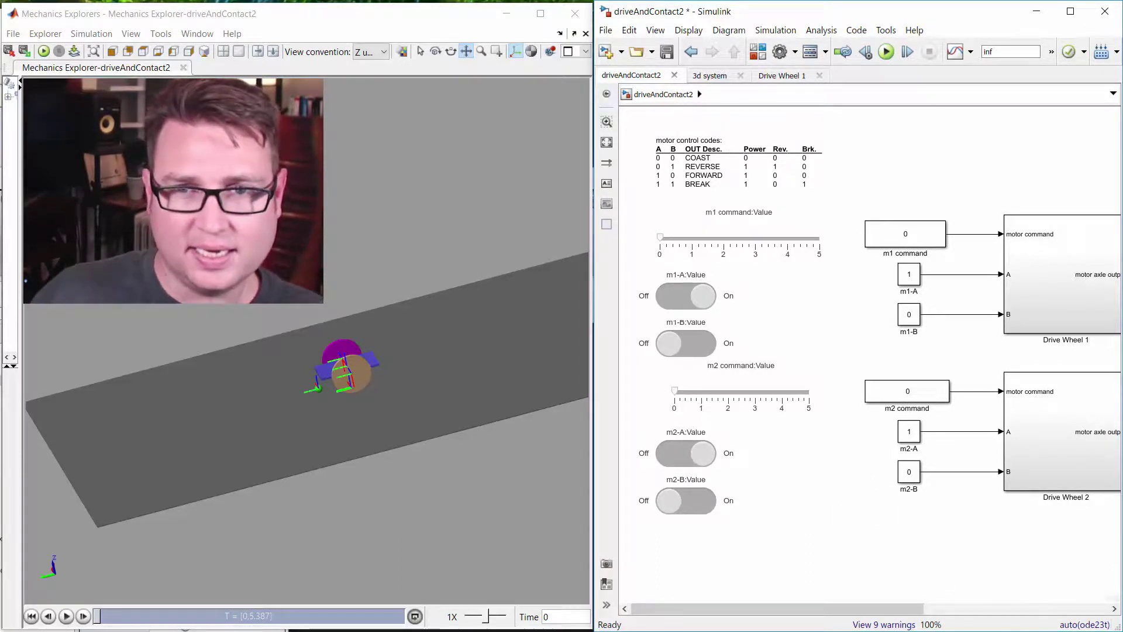
pyautogui.click(893, 168)
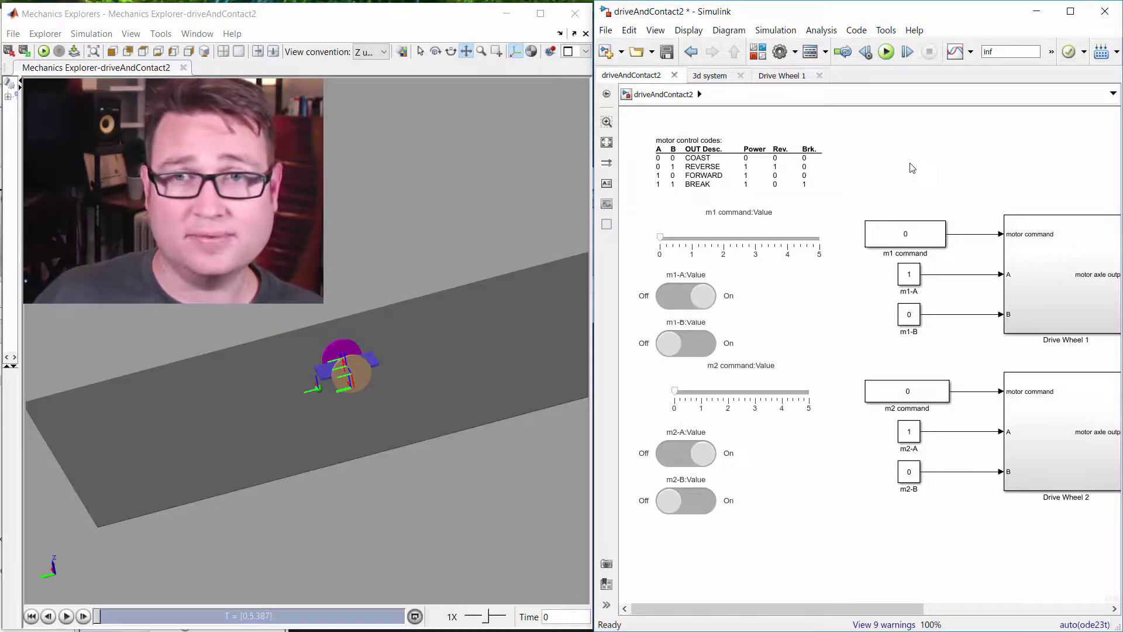
# - Run the simulation and raise the m1 command to about 1.77 and the m2 command to 5
pyautogui.click(886, 56)
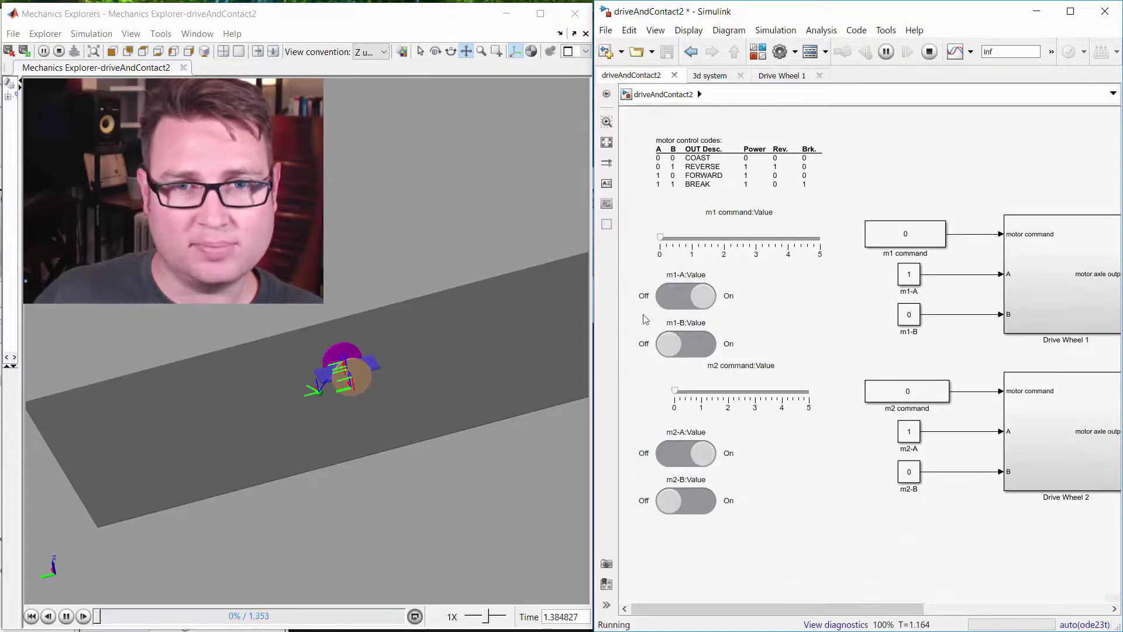
pyautogui.moveTo(680, 243); pyautogui.dragTo(716, 240)
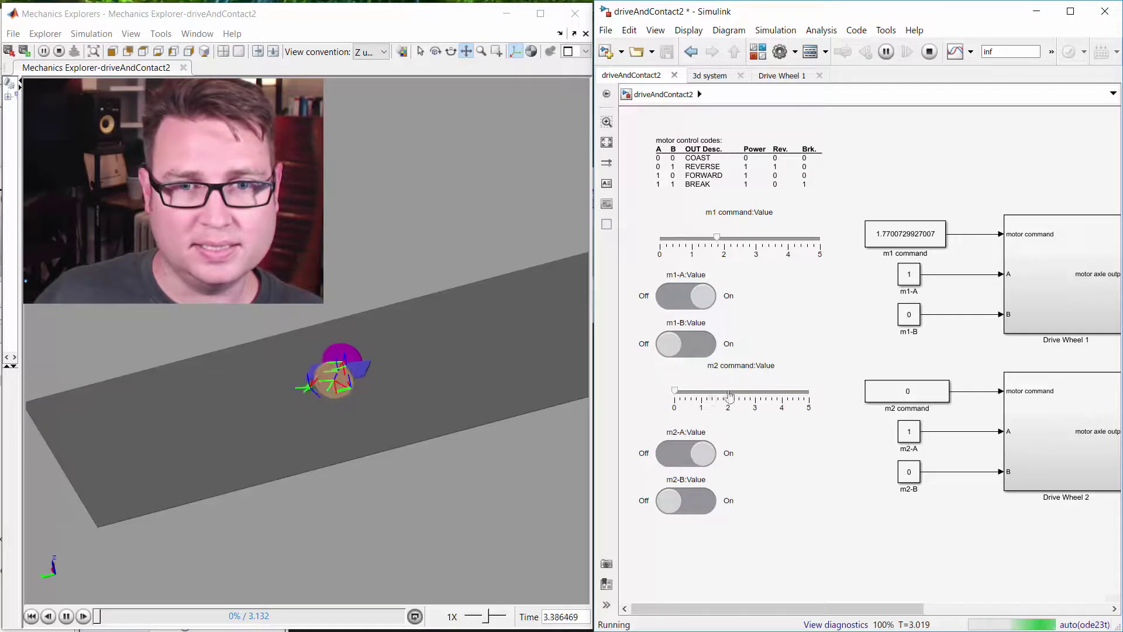
pyautogui.moveTo(679, 394); pyautogui.dragTo(818, 393)
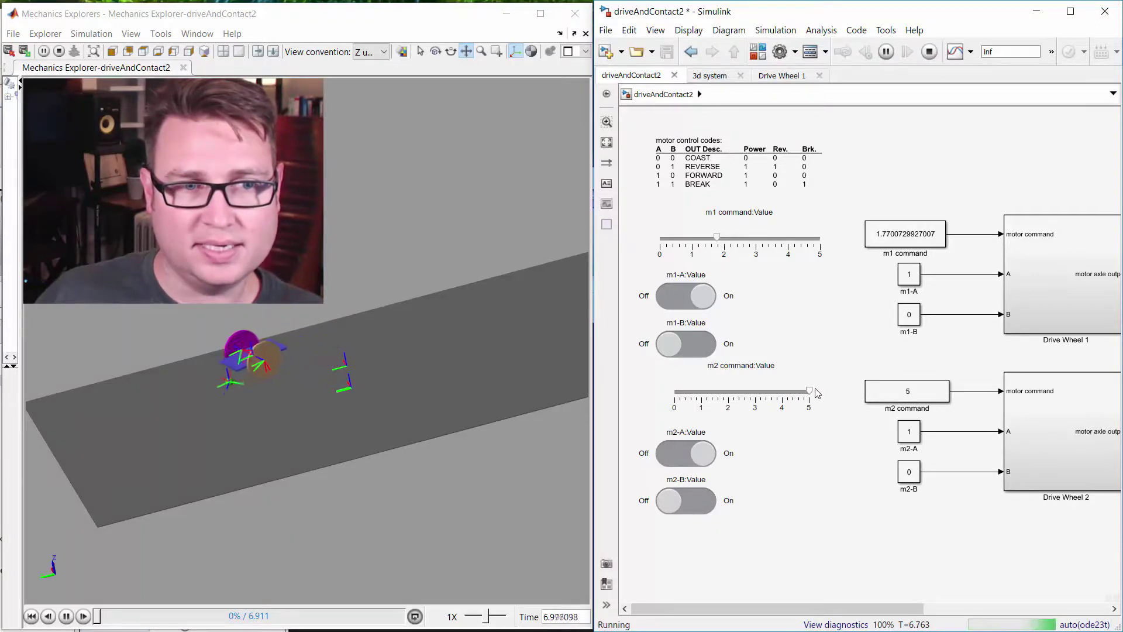
# - Put both motors in reverse by switching A off and B on for each, with the m1 command at 5
pyautogui.click(678, 459)
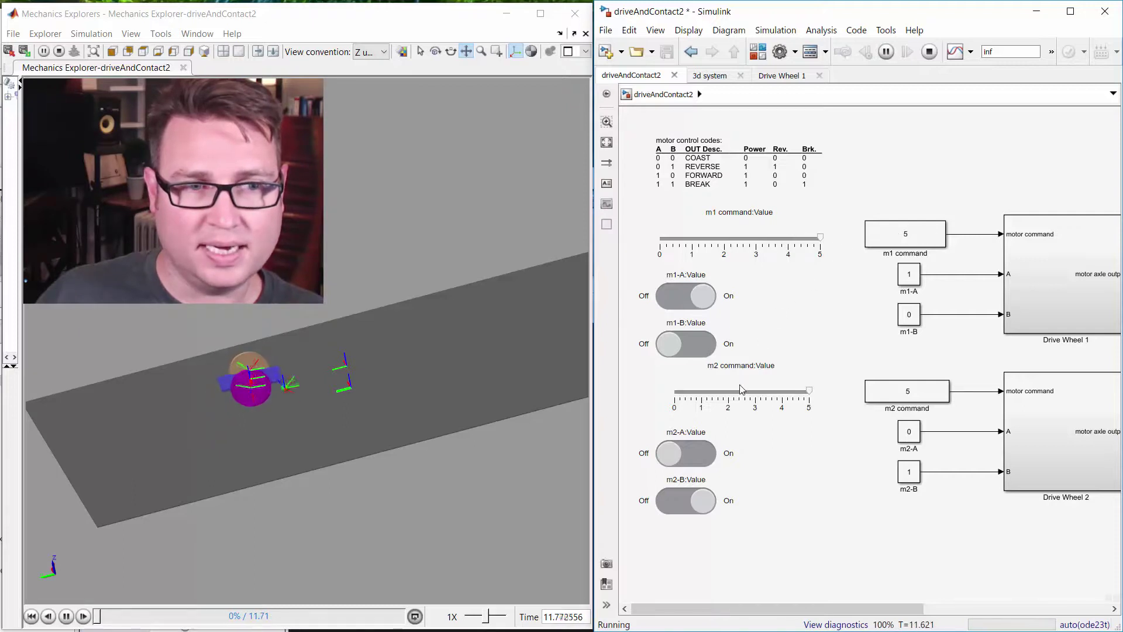
pyautogui.click(699, 346)
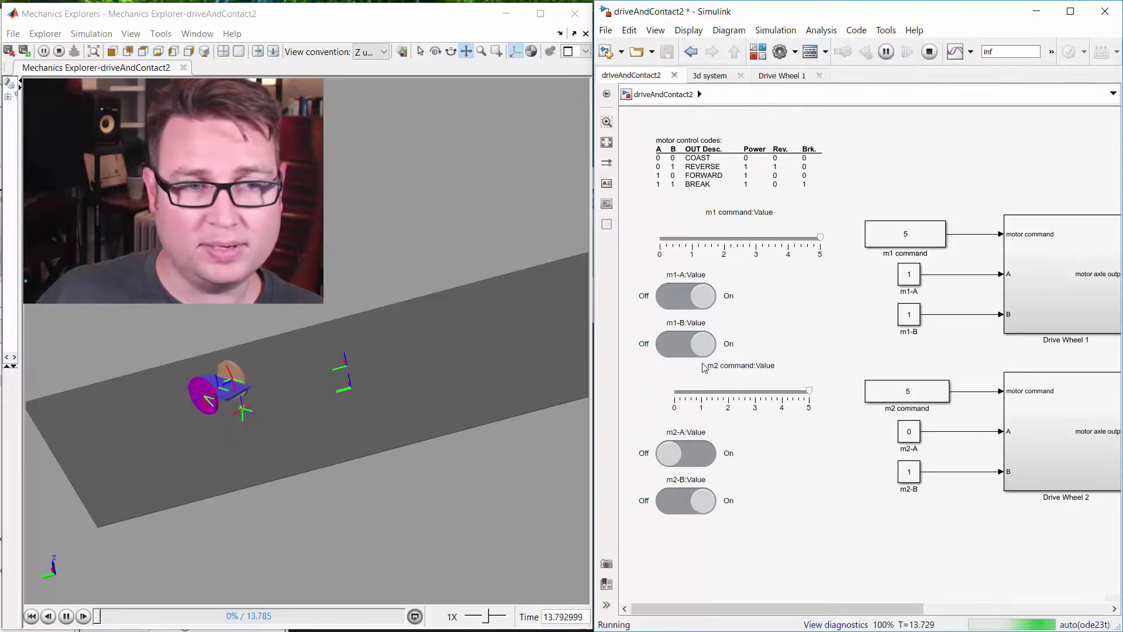
pyautogui.click(679, 292)
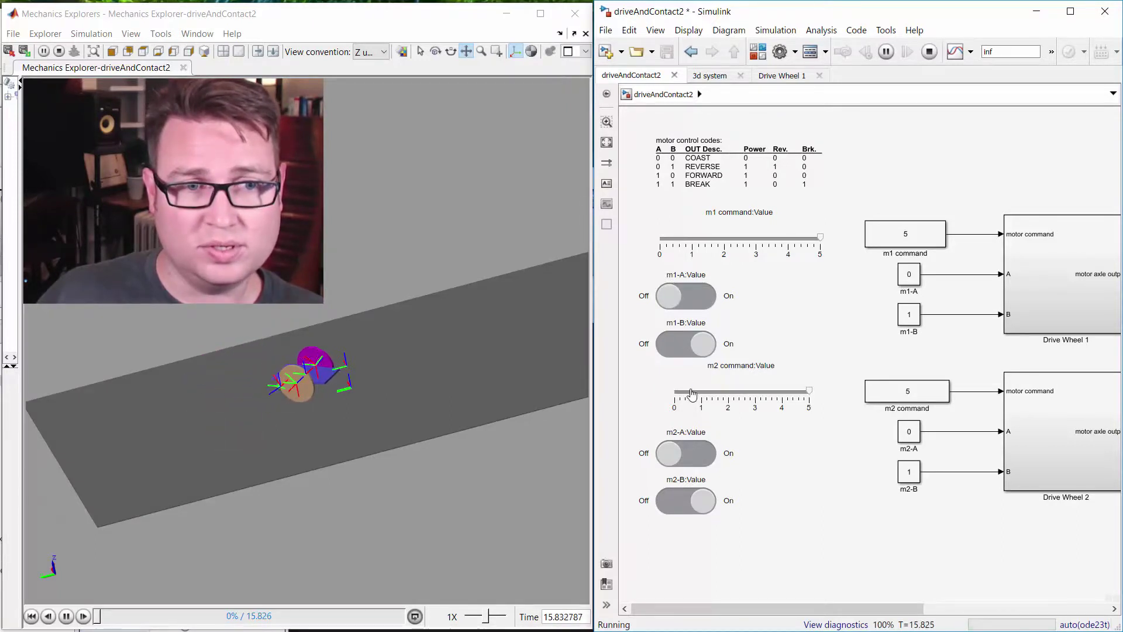
# - Set motor 1 to forward with m1-A on and m1-B off, and lower the m1 command to about 2.28
pyautogui.click(684, 347)
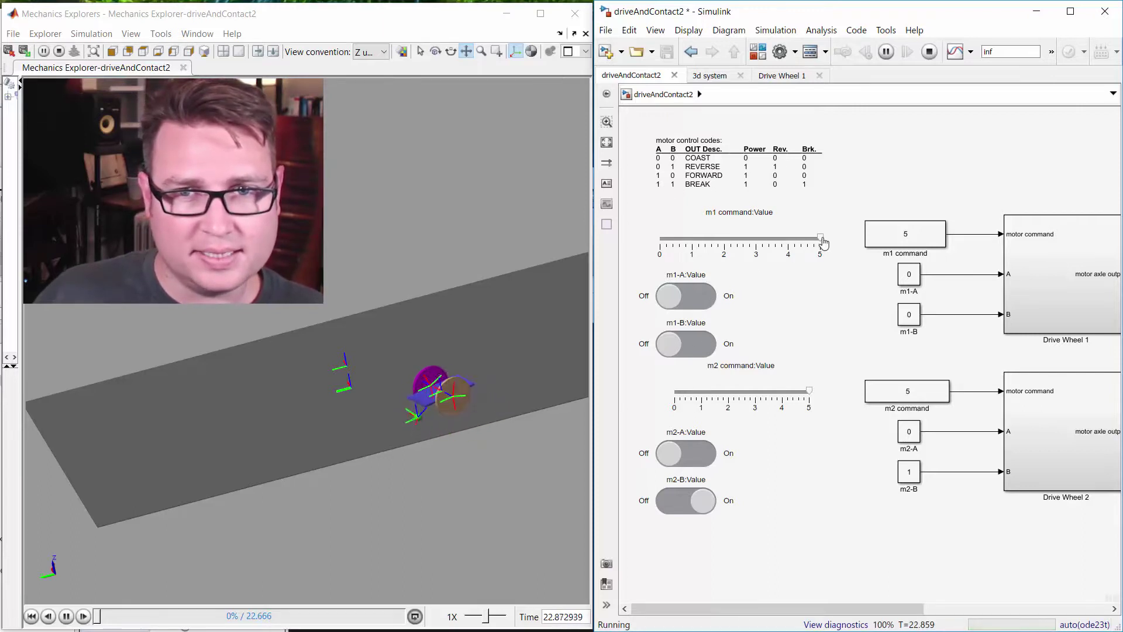
pyautogui.moveTo(817, 244); pyautogui.dragTo(735, 243)
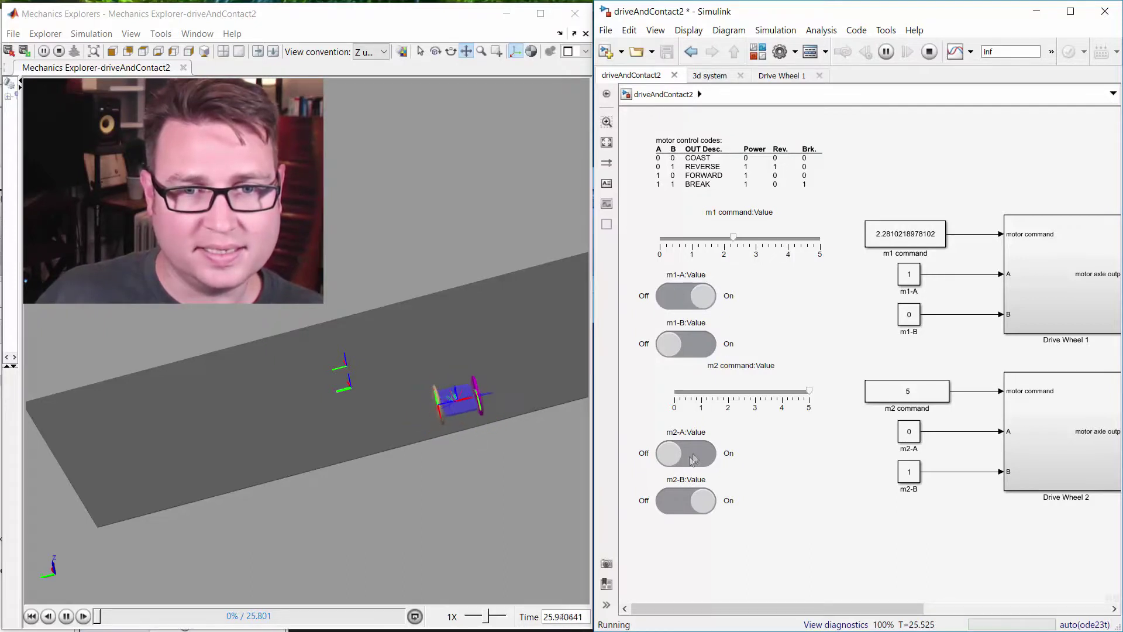
# - Set motor 2 to forward by switching m2-A on and m2-B off
pyautogui.click(695, 460)
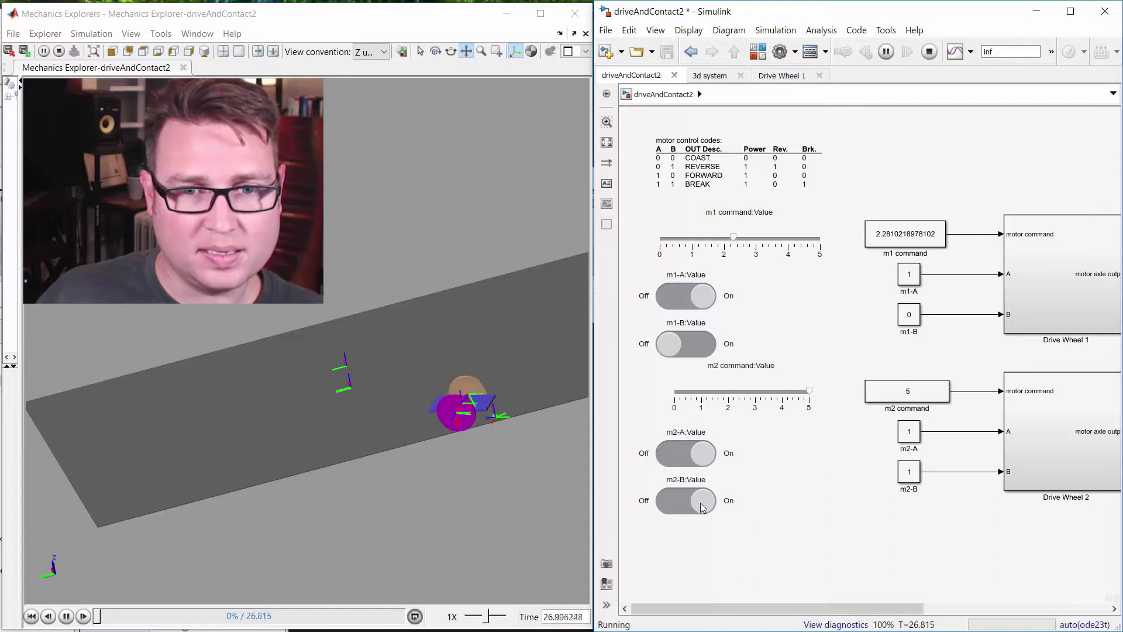
pyautogui.doubleClick(701, 507)
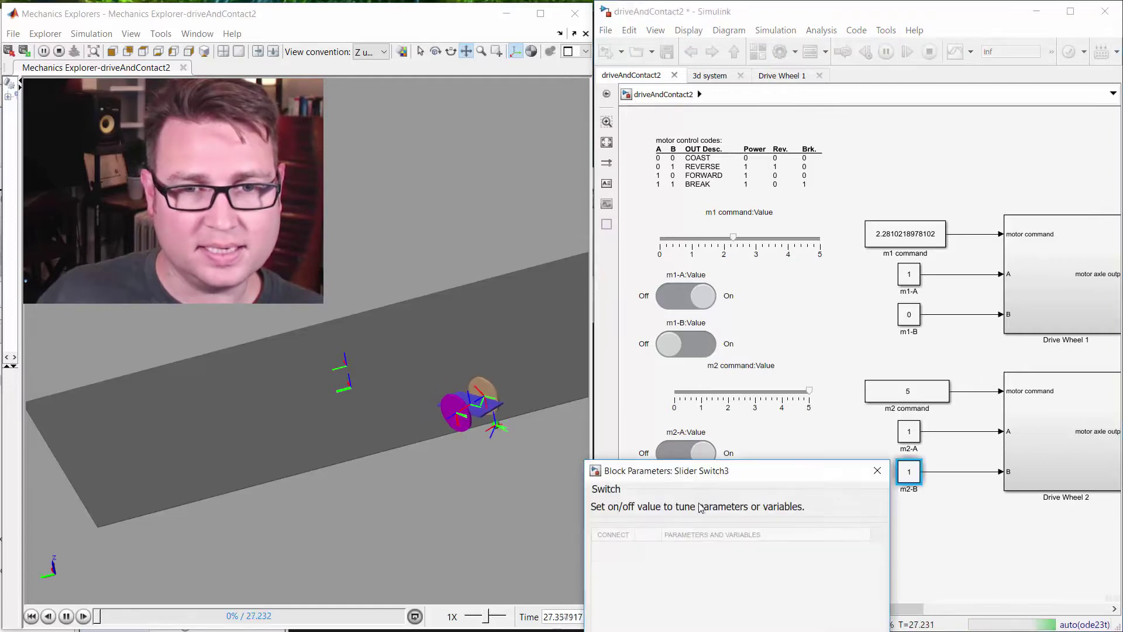
pyautogui.click(875, 469)
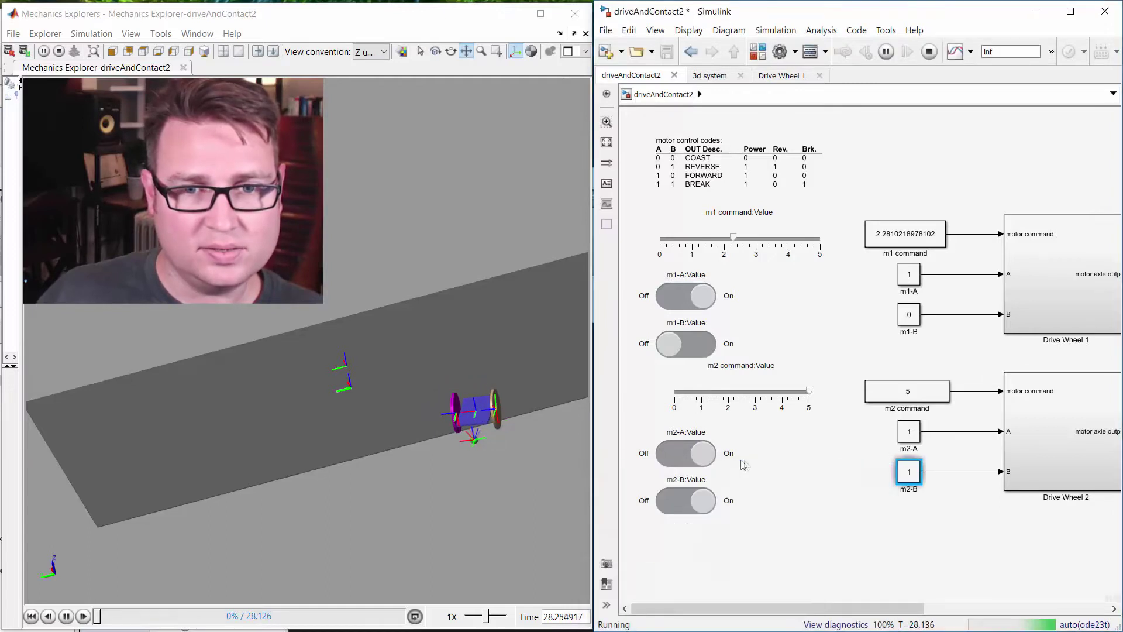
pyautogui.click(682, 497)
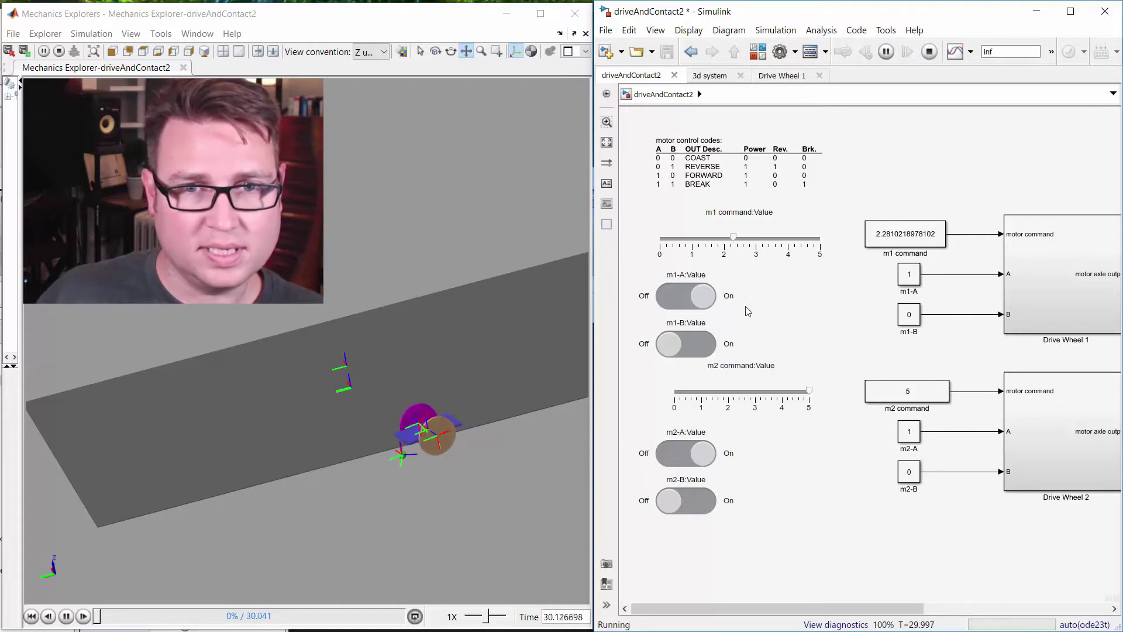
# - Lower the m2 command to about 3.30 and raise the m1 command to 5 to steer the robot
pyautogui.moveTo(810, 395); pyautogui.dragTo(763, 392)
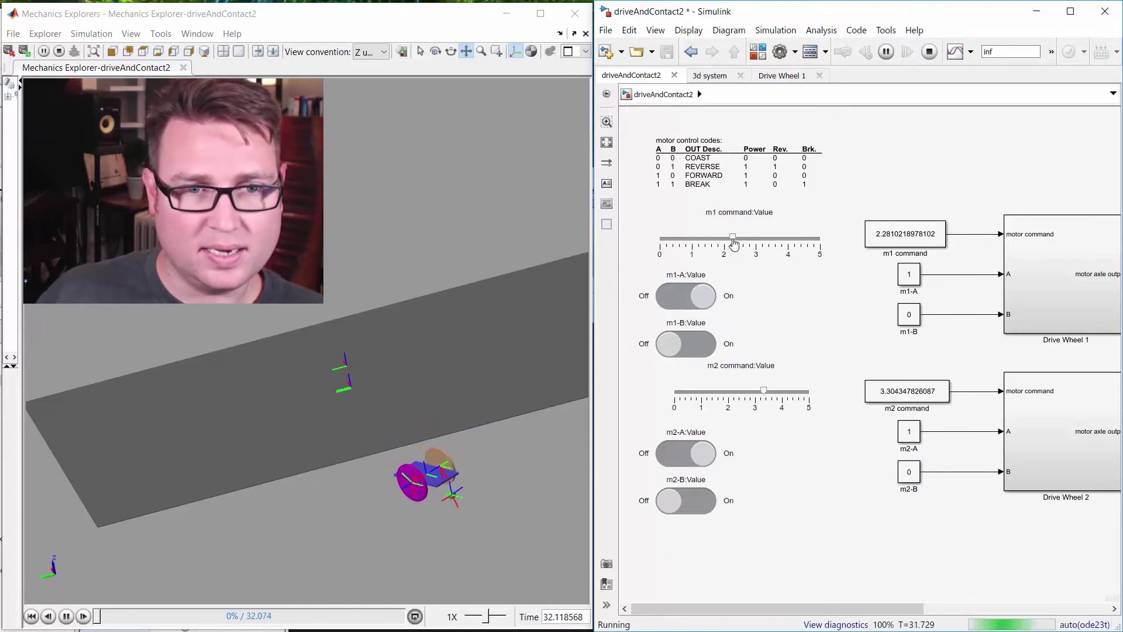
pyautogui.moveTo(733, 238); pyautogui.dragTo(831, 258)
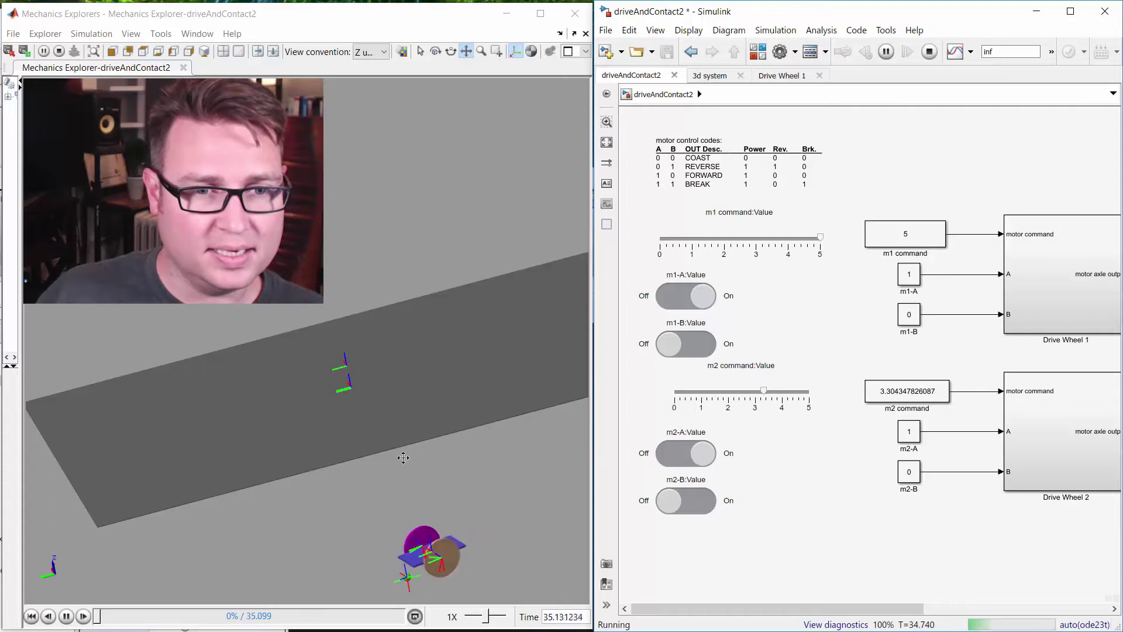
# - Raise the m2 command to 5 and reduce the m1 command, first to about 3.01 and finally to about 4.05
pyautogui.click(421, 412)
pyautogui.moveTo(421, 412)
pyautogui.mouseDown()
pyautogui.moveTo(349, 446)
pyautogui.moveTo(378, 397)
pyautogui.moveTo(369, 313)
pyautogui.moveTo(422, 402)
pyautogui.mouseUp()
pyautogui.moveTo(766, 392); pyautogui.dragTo(771, 392)
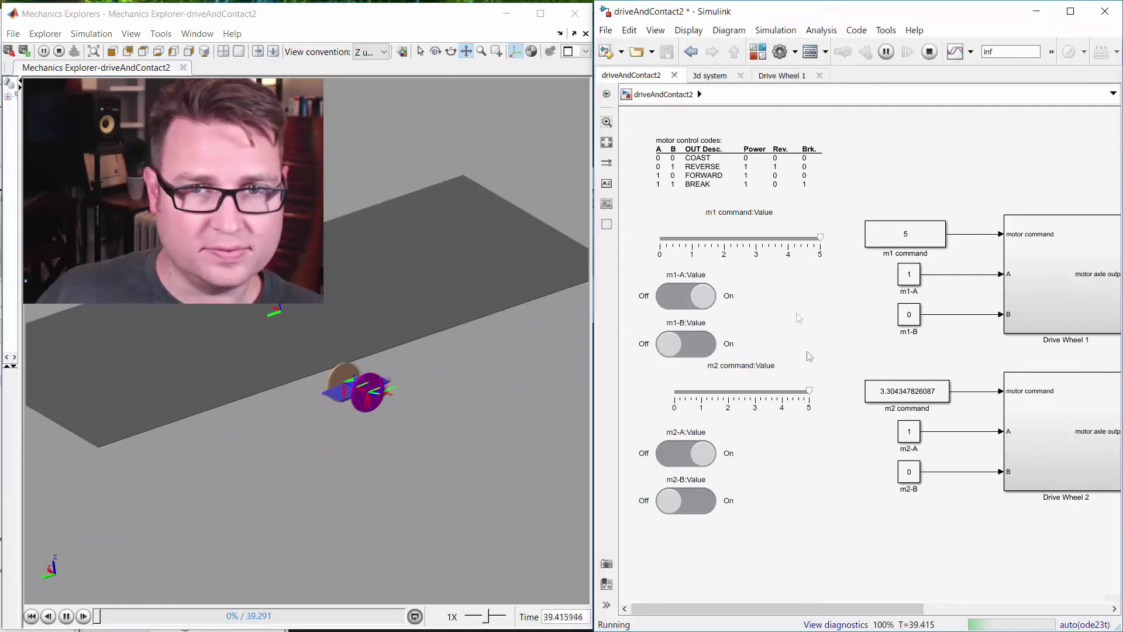
pyautogui.moveTo(820, 238); pyautogui.dragTo(757, 241)
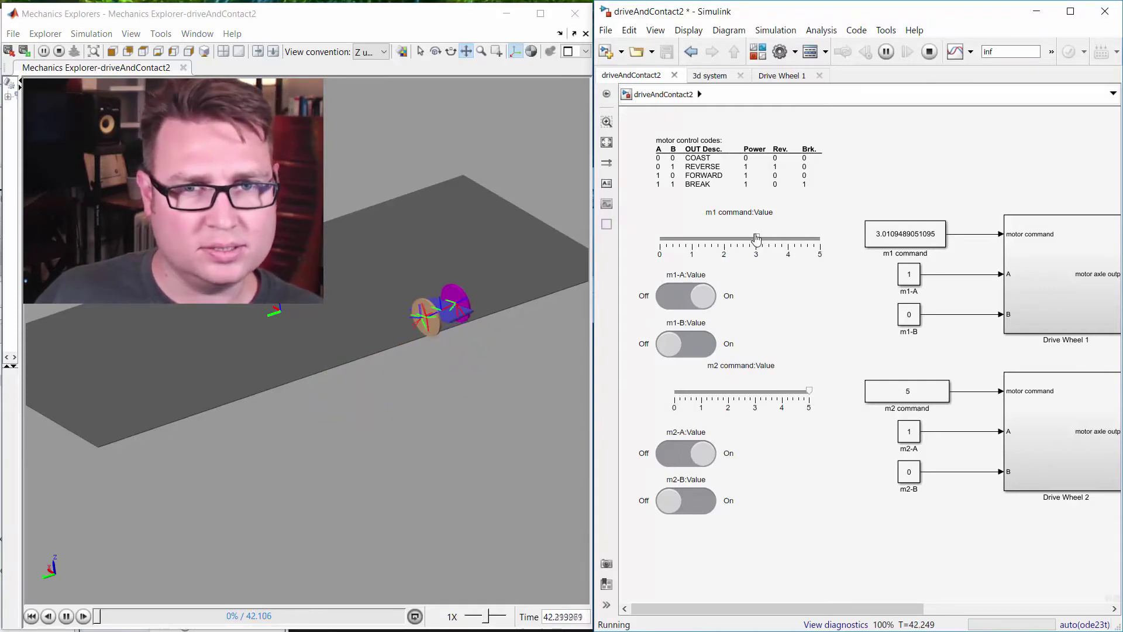
pyautogui.moveTo(761, 247); pyautogui.dragTo(797, 242)
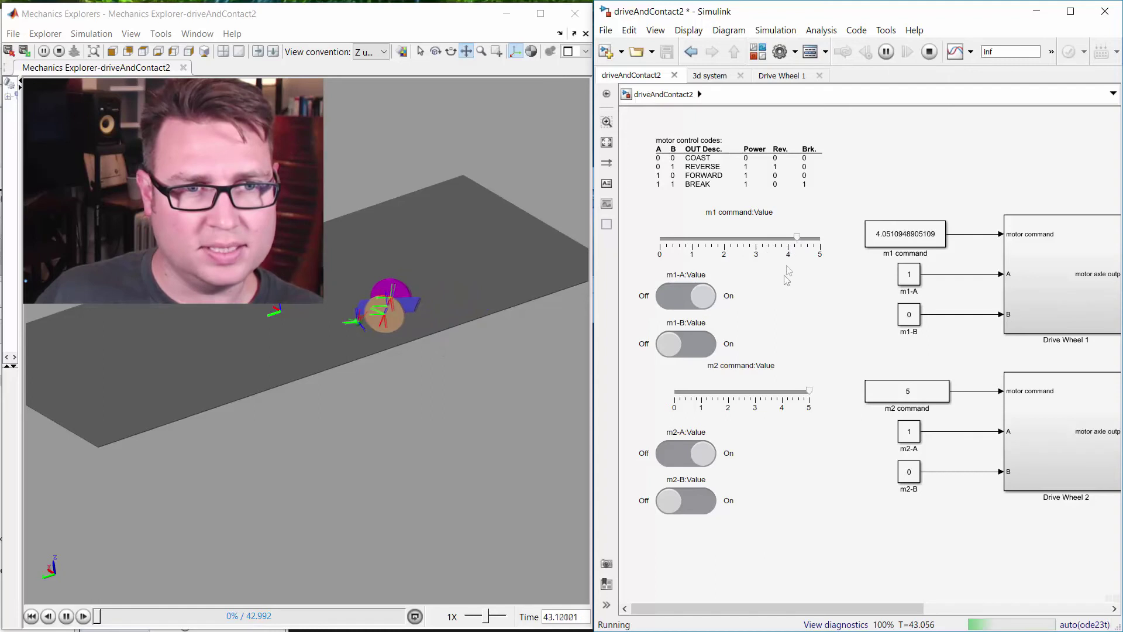